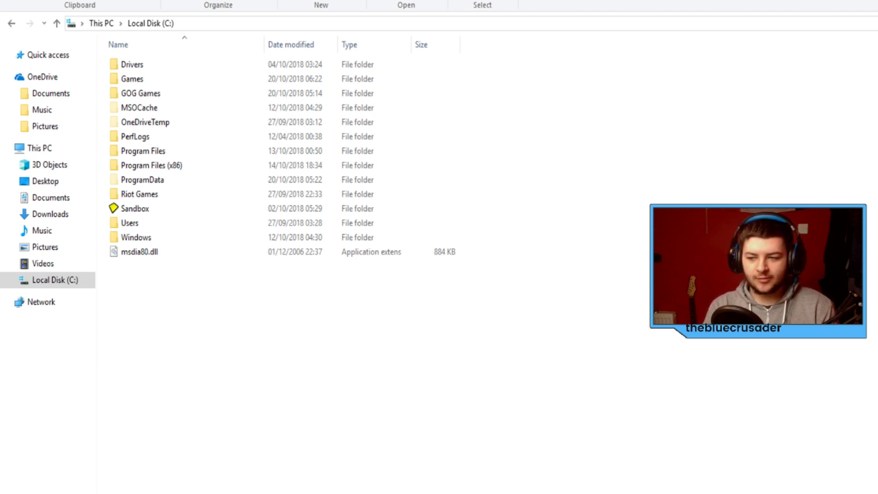
Step: Open the Fallout3 folder inside the My Games folder of Documents
click(39, 202)
double_click(158, 109)
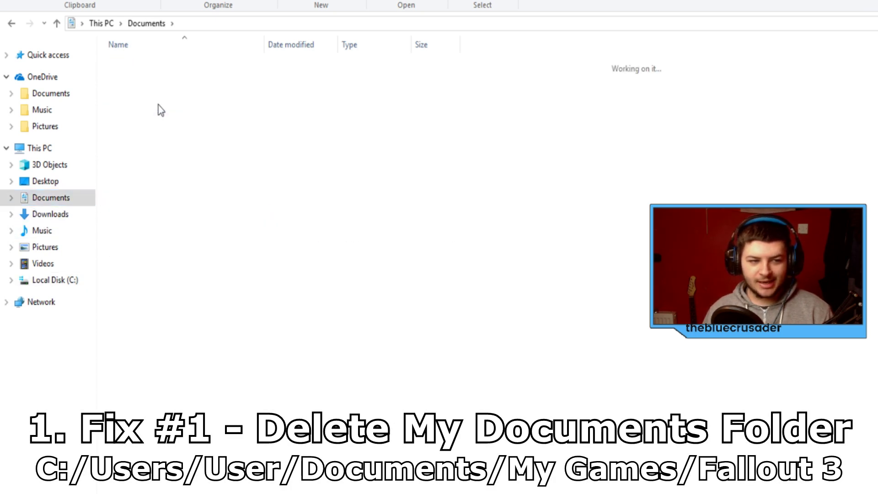
click(150, 66)
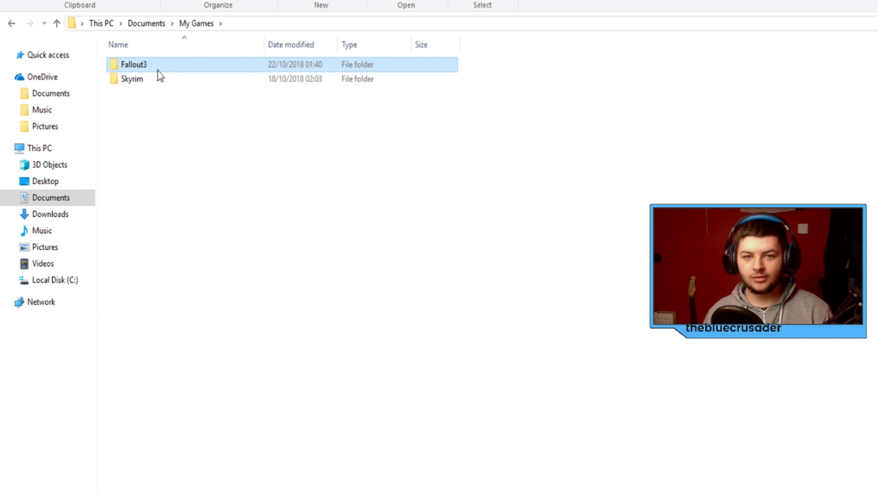
double_click(158, 70)
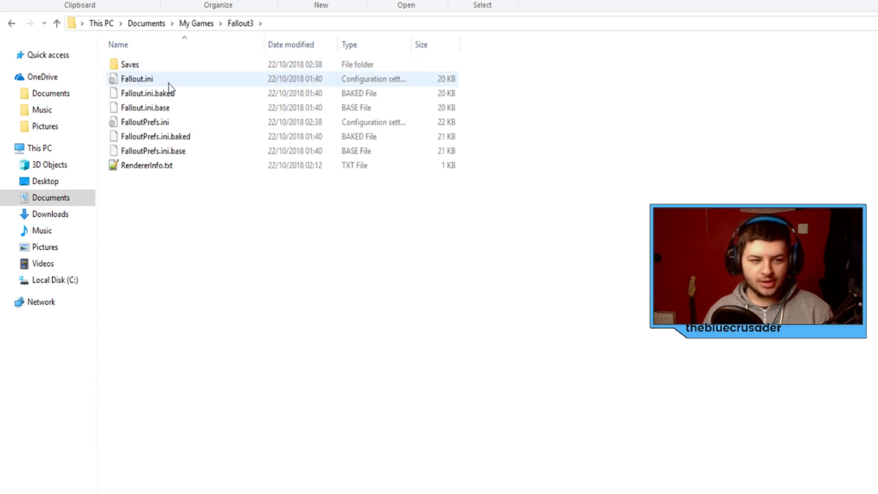
Step: Select everything in the Fallout3 folder, including the Saves folder and the configuration files
drag(402, 265, 28, 3)
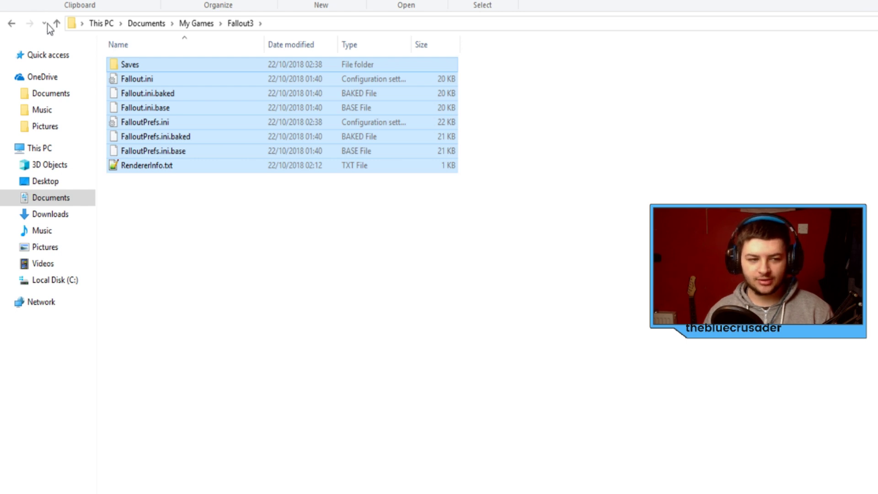
drag(619, 212, 133, 59)
click(299, 254)
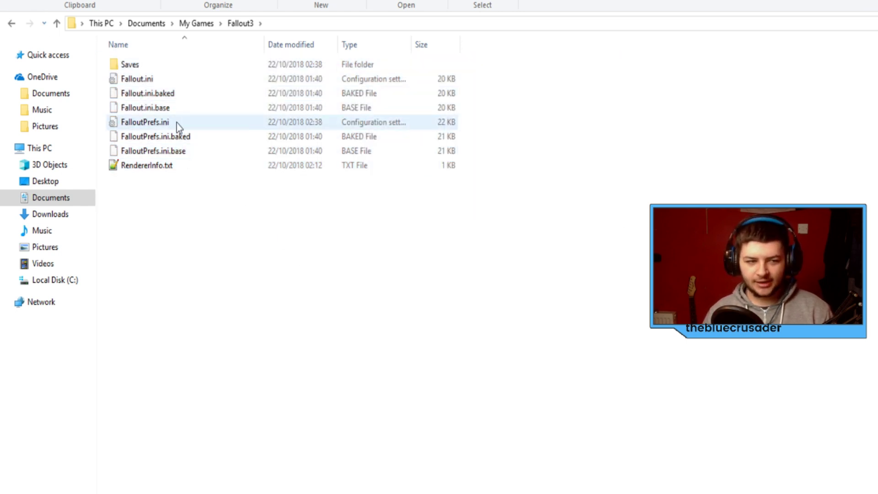
click(164, 123)
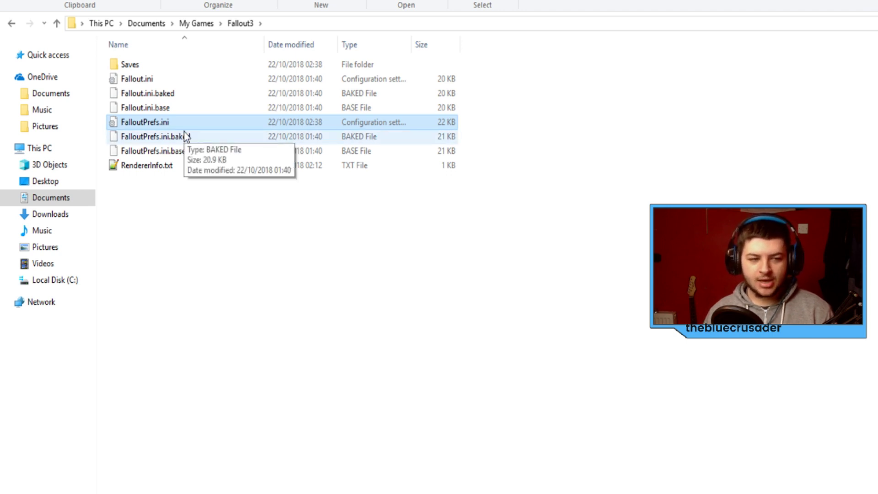
key(ctrl+a)
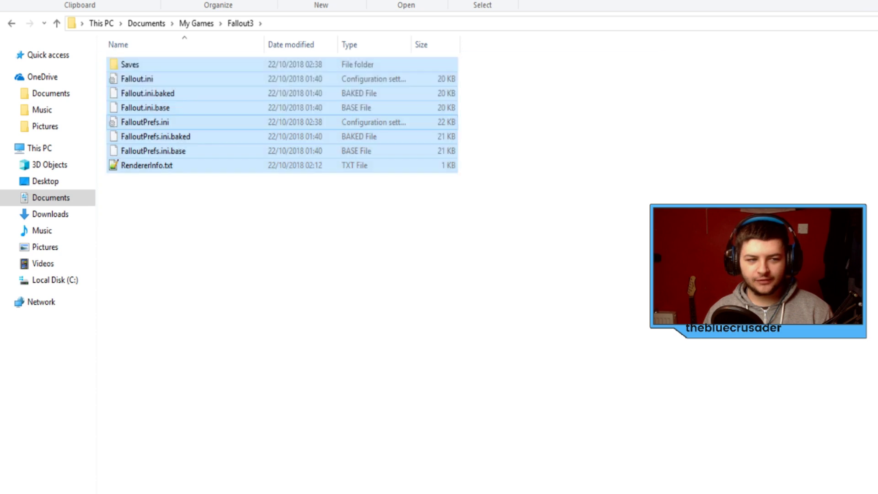
Step: Return to My Games and reopen the Fallout3 folder to locate its Saves subfolder
click(18, 21)
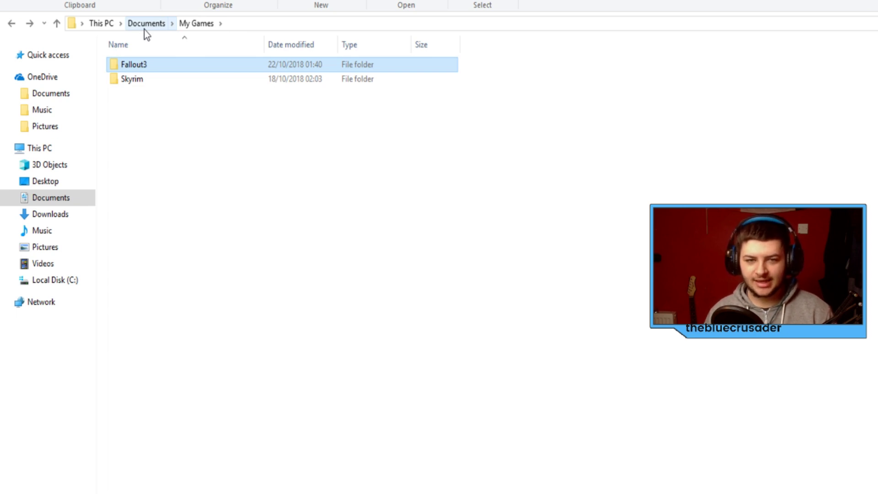
double_click(152, 64)
click(161, 67)
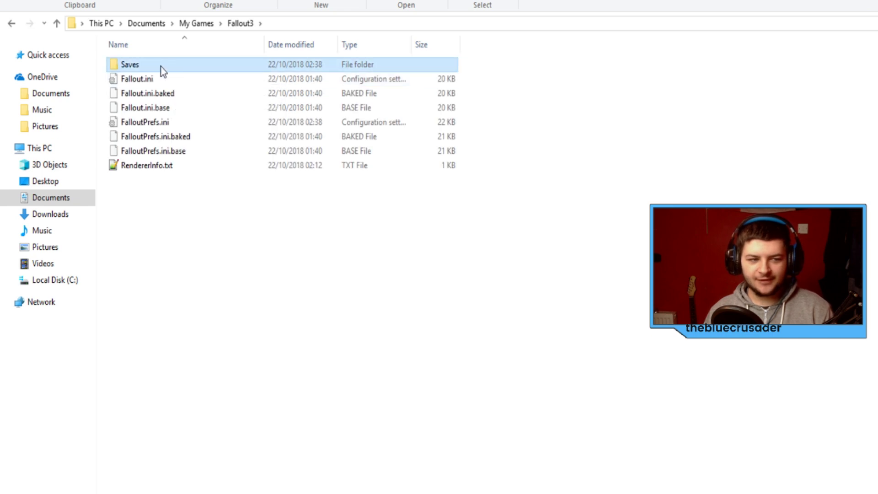
click(10, 25)
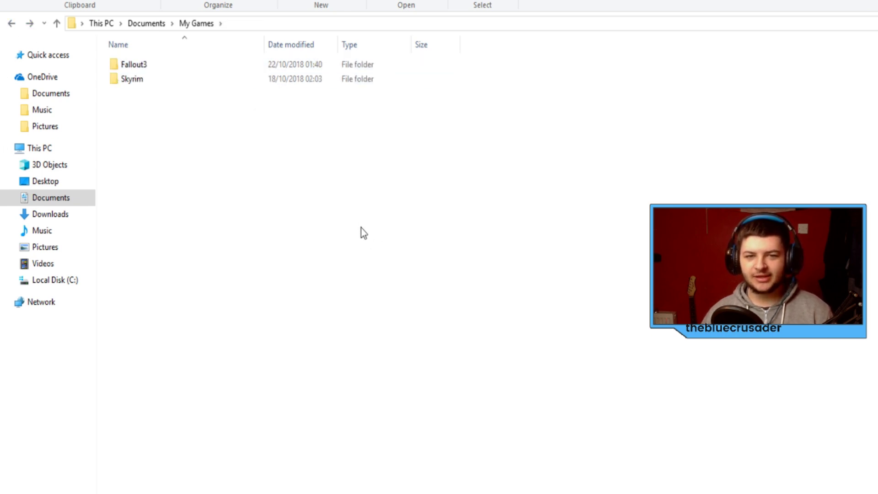
drag(388, 230, 157, 62)
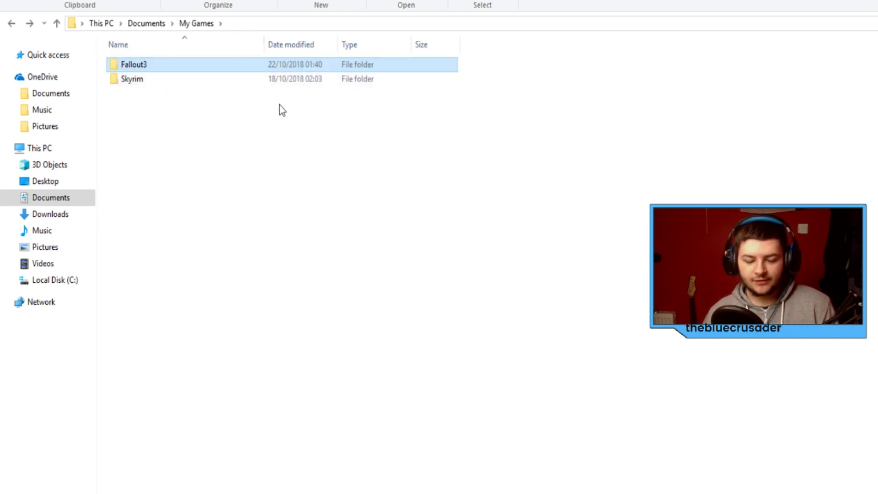
double_click(155, 63)
drag(484, 66, 108, 70)
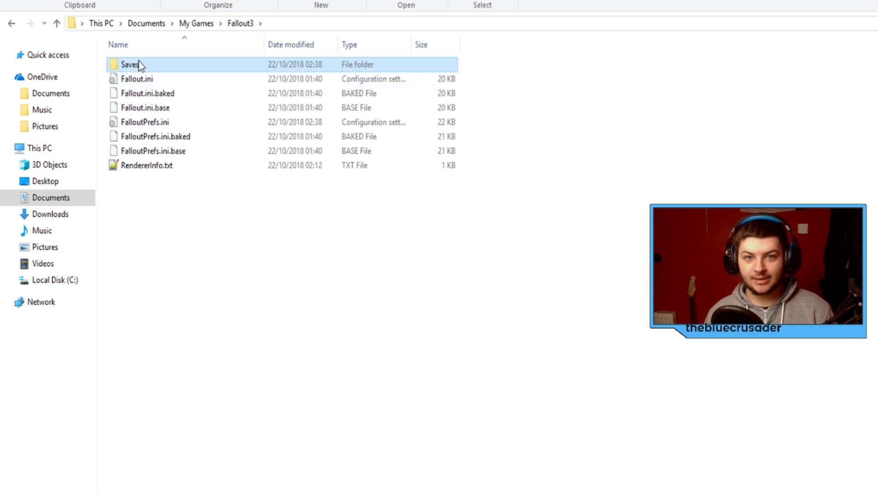
key(BackSpace)
Step: Open the Fallout 3 installation folder under GOG Games on Local Disk (C:)
click(66, 281)
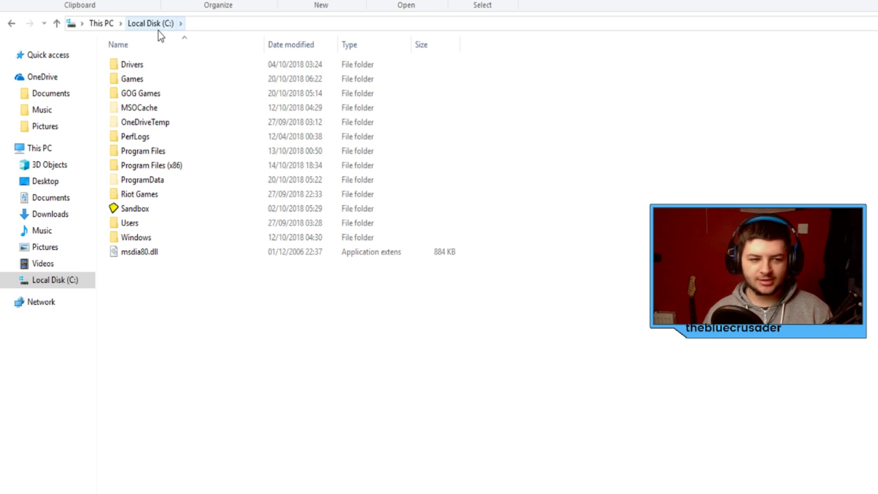
double_click(139, 92)
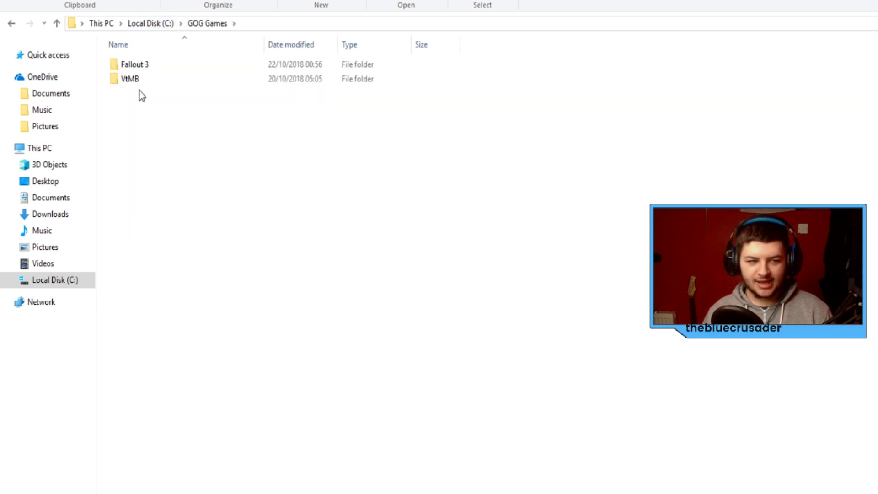
double_click(142, 64)
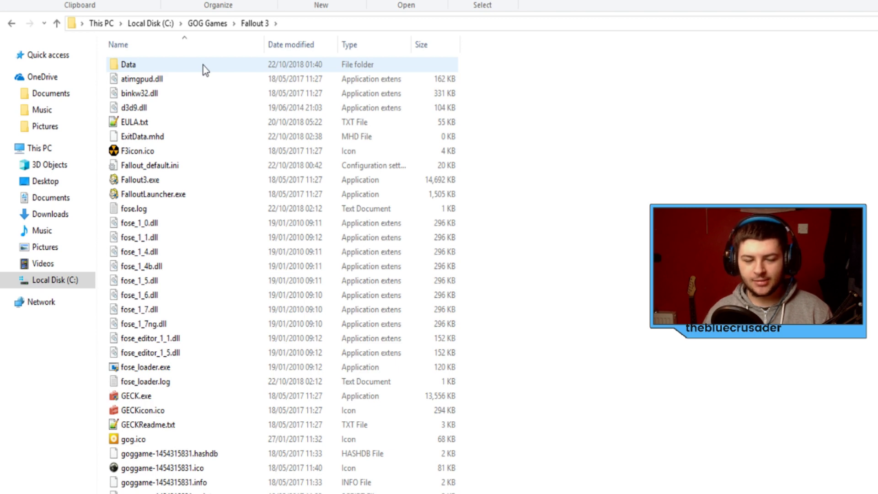
Step: Look through the installed games in the Steam folder steamapps\common under Program Files (x86)
click(9, 23)
click(9, 23)
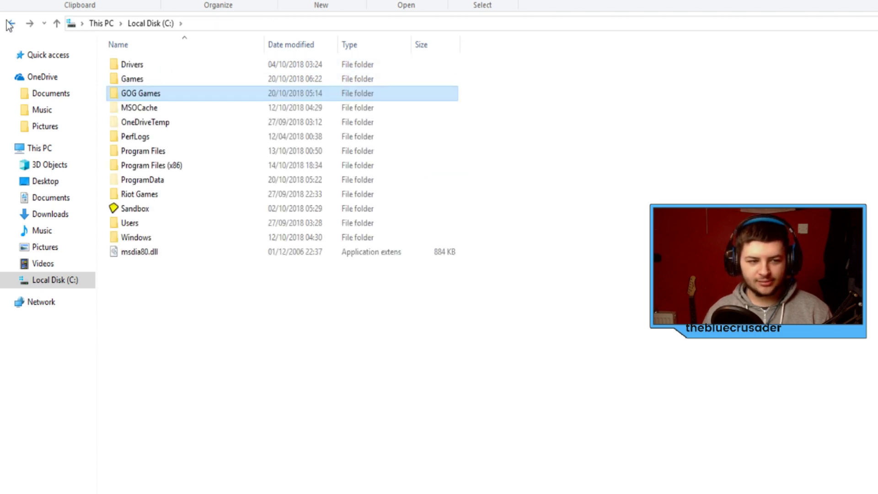
double_click(147, 165)
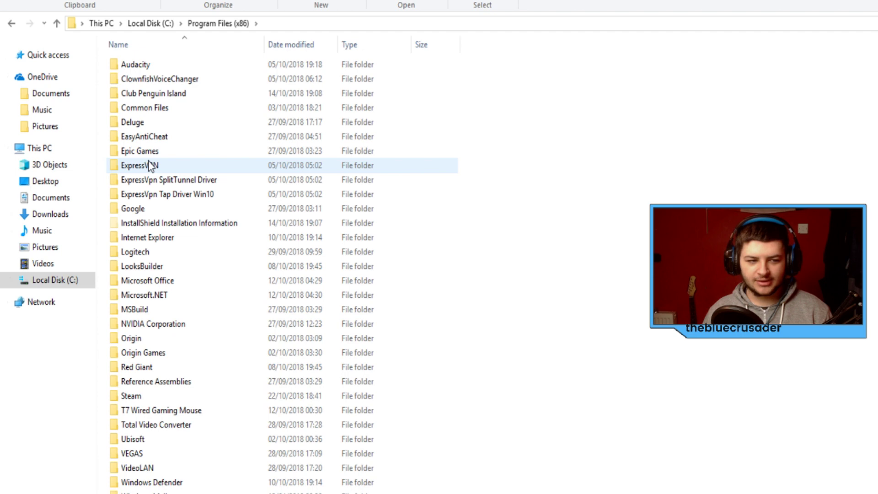
double_click(139, 398)
double_click(146, 356)
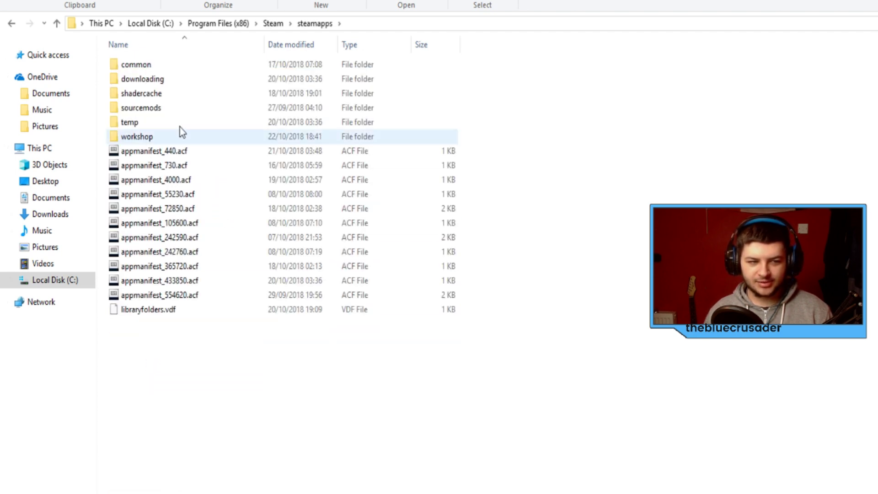
double_click(190, 65)
key(ctrl+a)
click(420, 300)
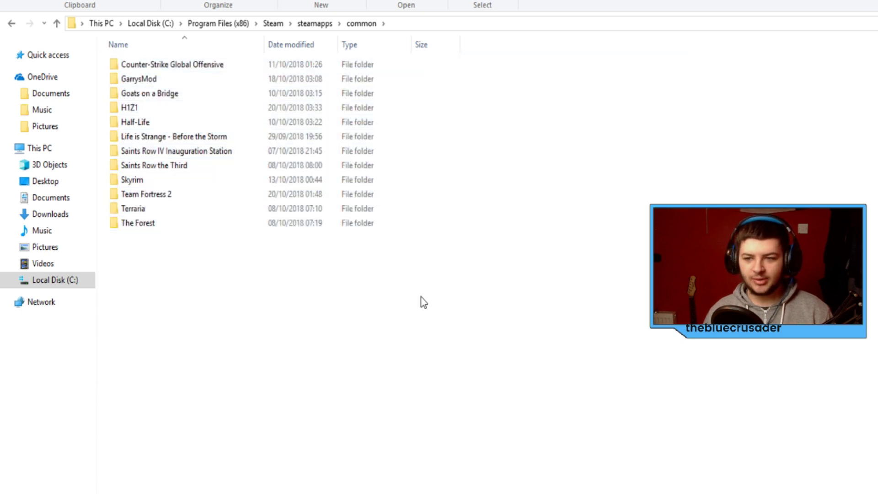
Step: Go back to the C: drive and open the Fallout 3 folder in GOG Games to look through its files
click(11, 24)
click(11, 23)
click(11, 24)
click(11, 23)
double_click(148, 94)
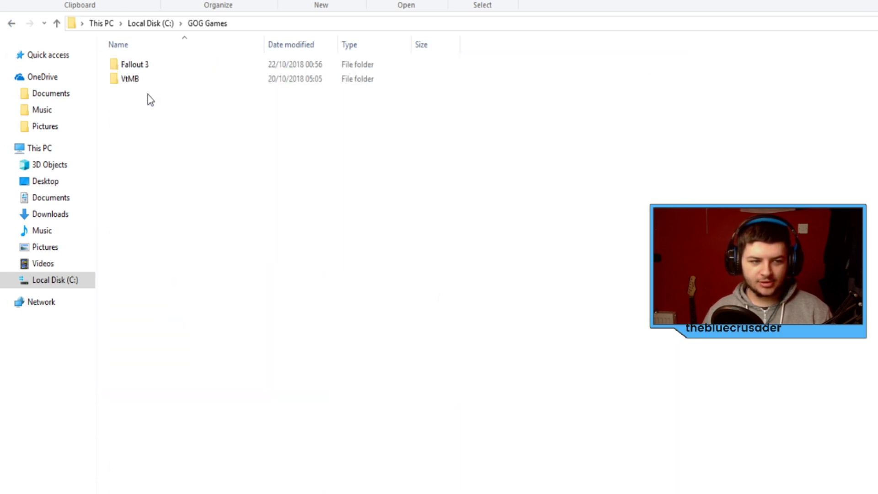
double_click(138, 64)
scroll(215, 173, down, 3)
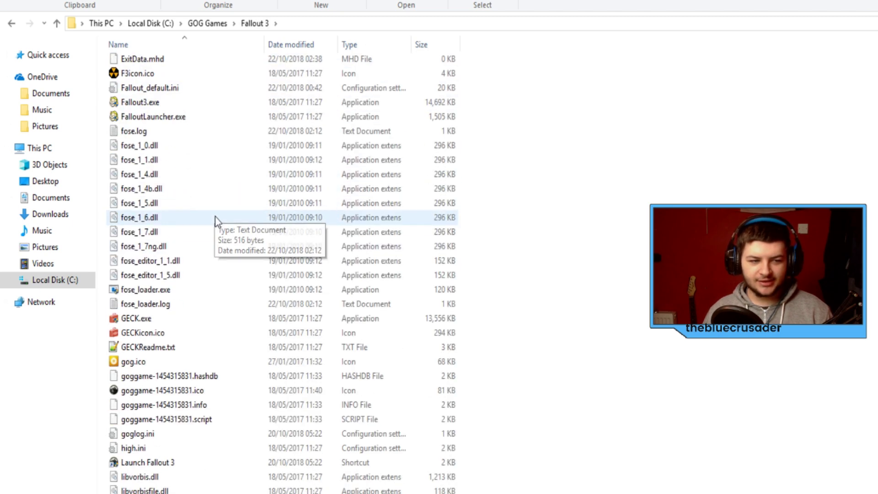
scroll(168, 247, up, 1)
scroll(168, 248, up, 3)
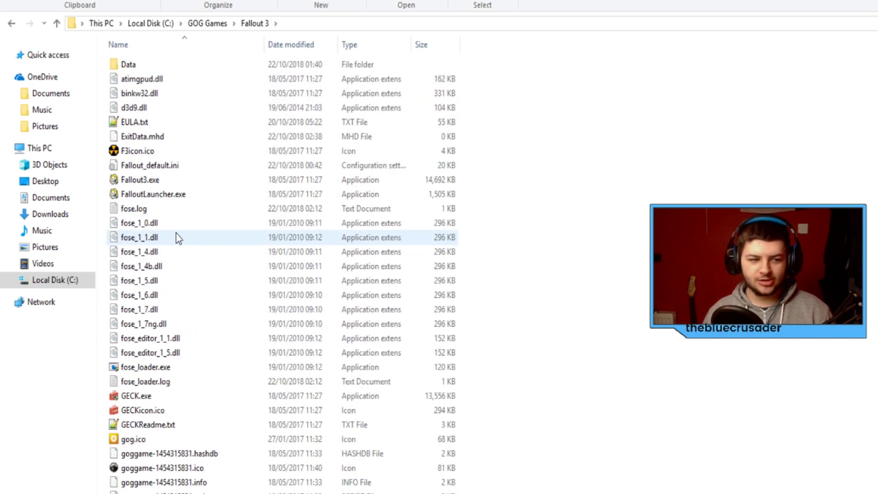
Step: Set the compatibility mode of Fallout3.exe to Windows Vista (Service Pack 2) and apply it
click(147, 180)
right_click(147, 179)
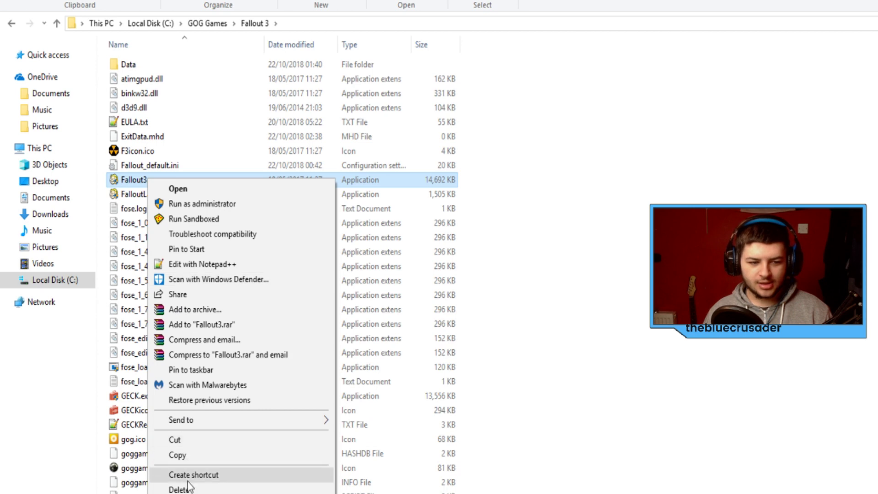
key(Escape)
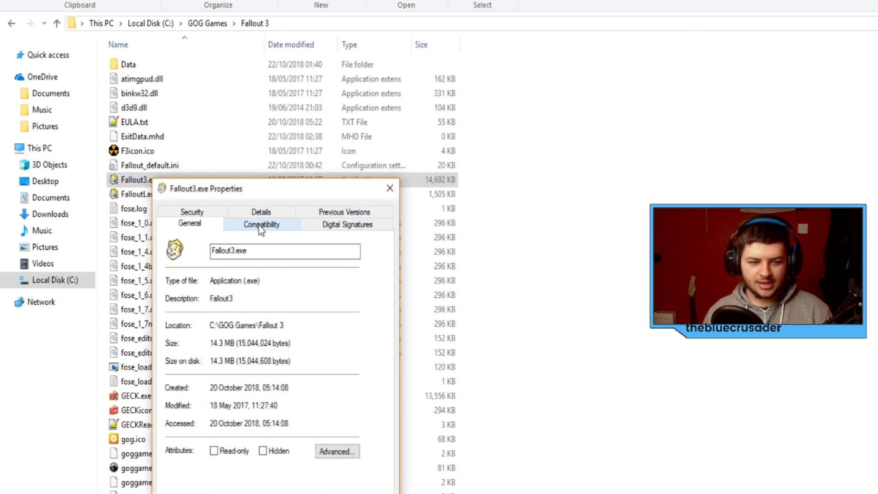
click(259, 224)
drag(288, 176, 497, 0)
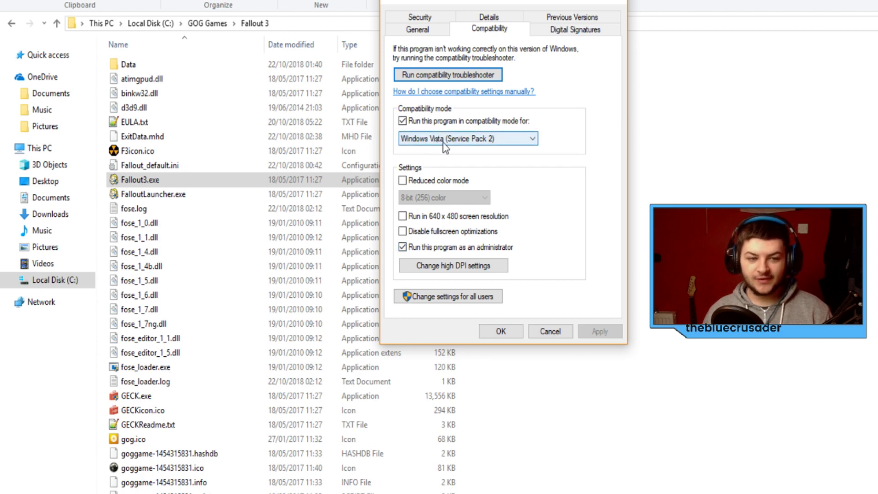
click(488, 140)
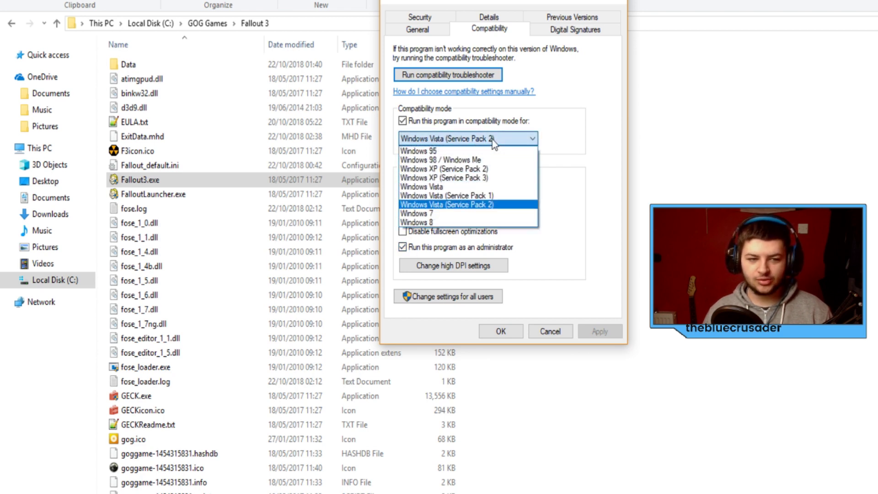
click(476, 204)
click(599, 331)
click(501, 331)
Step: Check the compatibility mode and administrator settings of FalloutLauncher.exe, then close its properties without changes
right_click(133, 196)
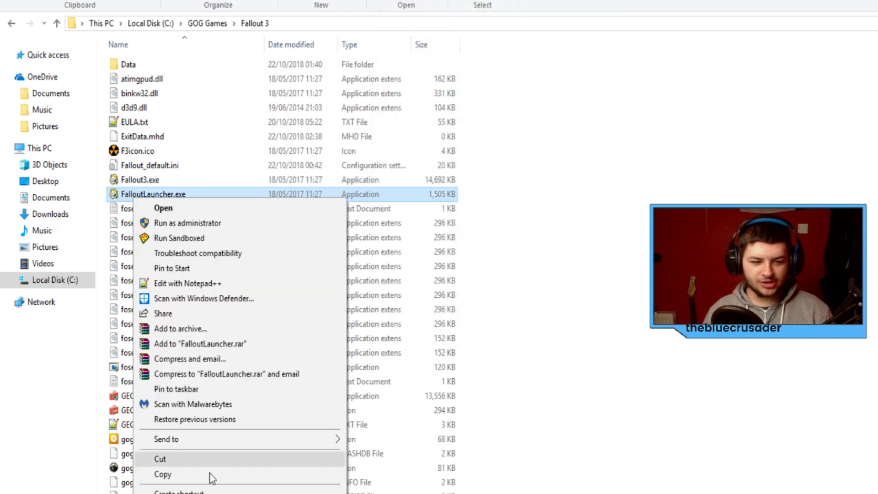
click(200, 493)
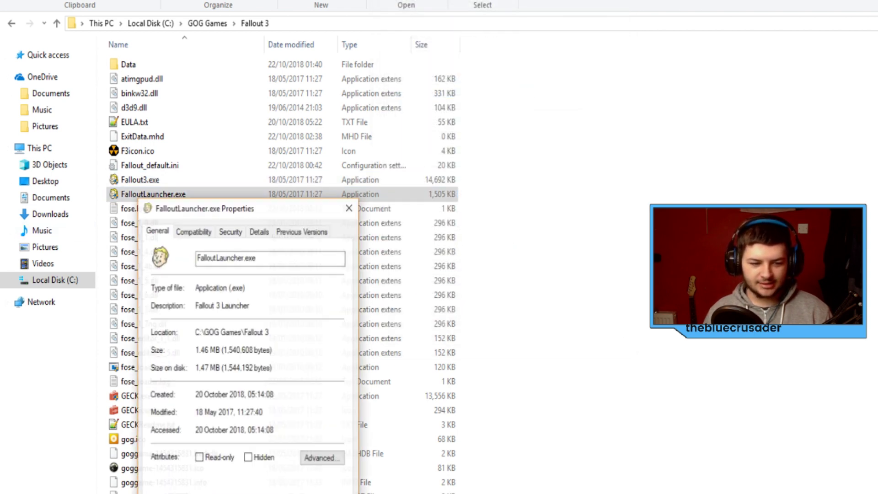
click(194, 231)
drag(202, 213, 380, 100)
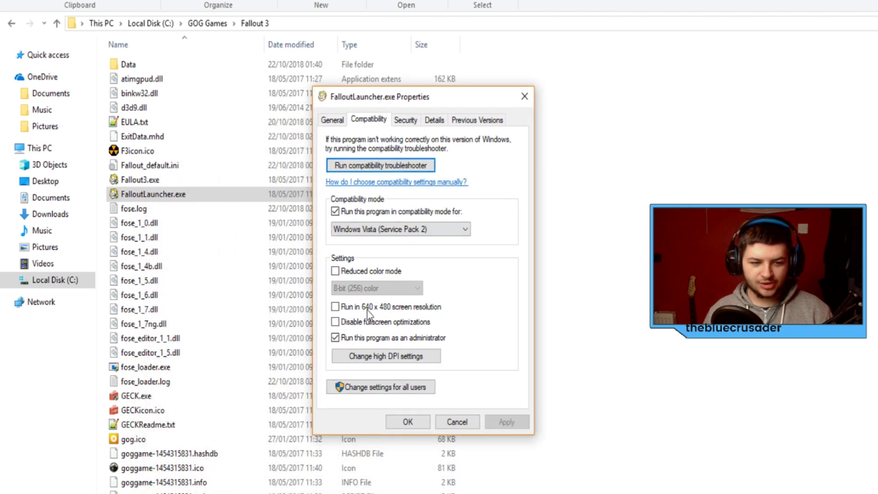
click(451, 422)
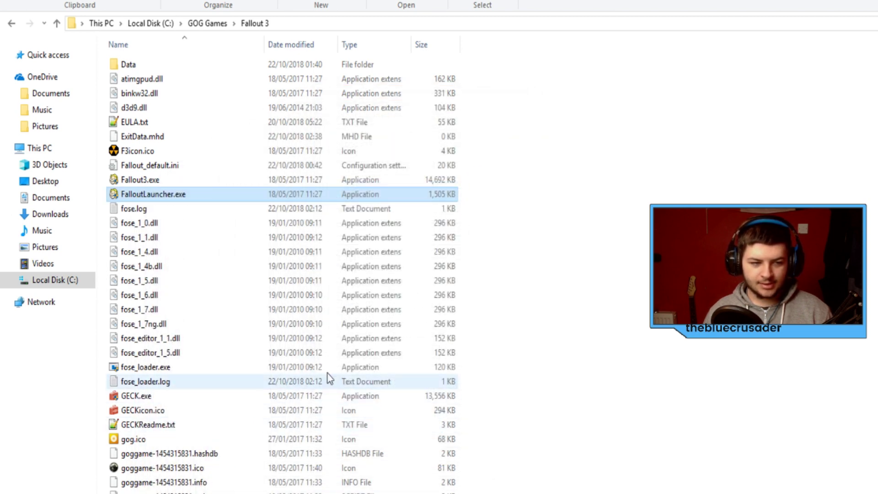
Step: Set GECK.exe to run as an administrator in its compatibility properties
right_click(147, 399)
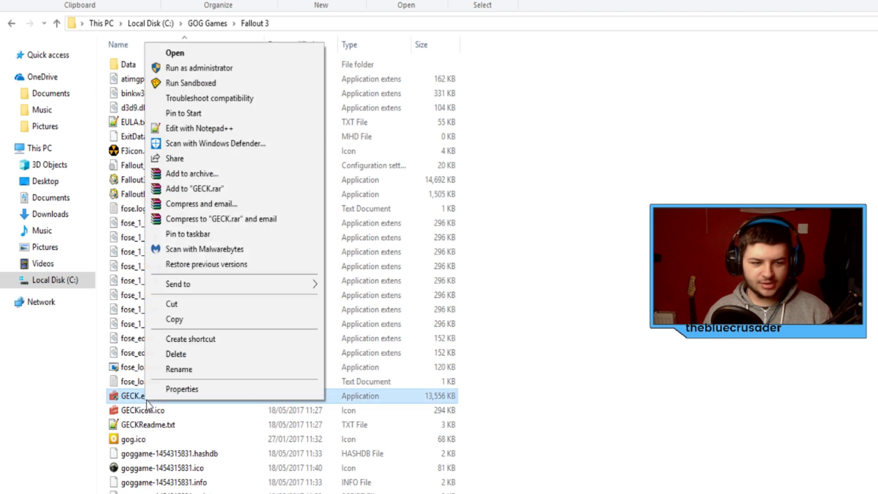
click(176, 389)
drag(248, 230, 800, 2)
click(751, 1)
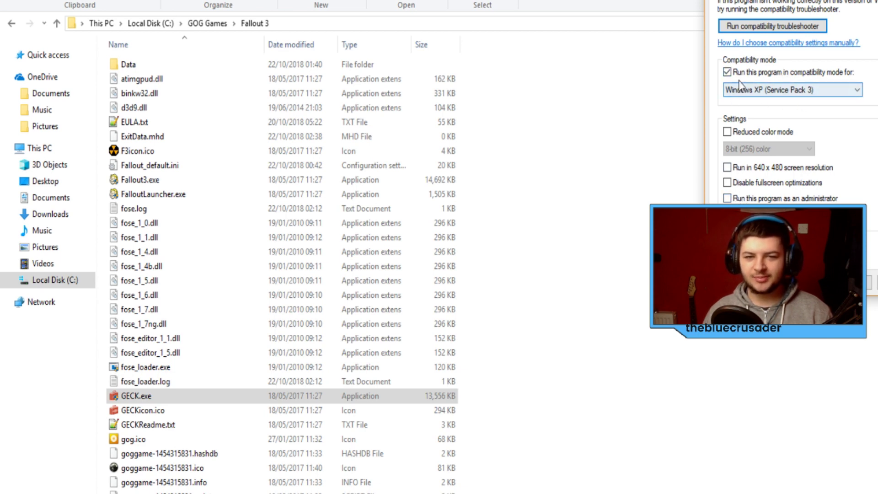
click(741, 198)
click(788, 283)
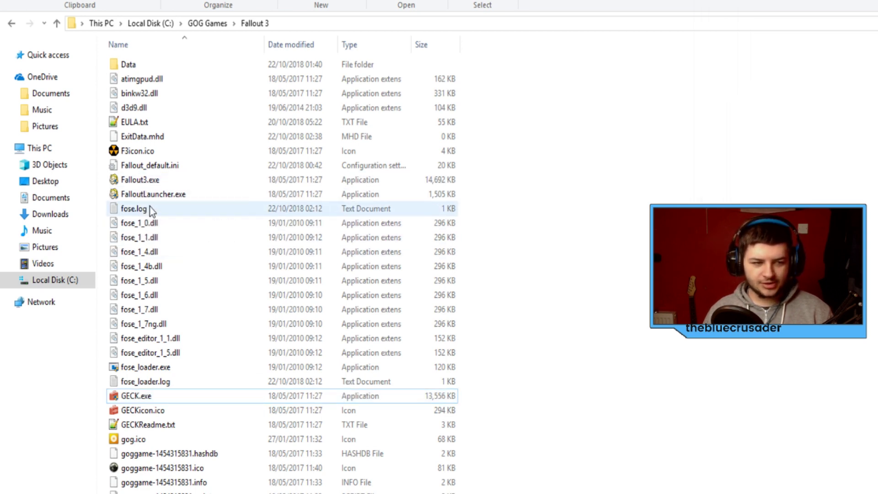
Step: Switch from the installation folder to the Fallout3 folder in Documents\My Games, which holds Fallout.ini
click(150, 165)
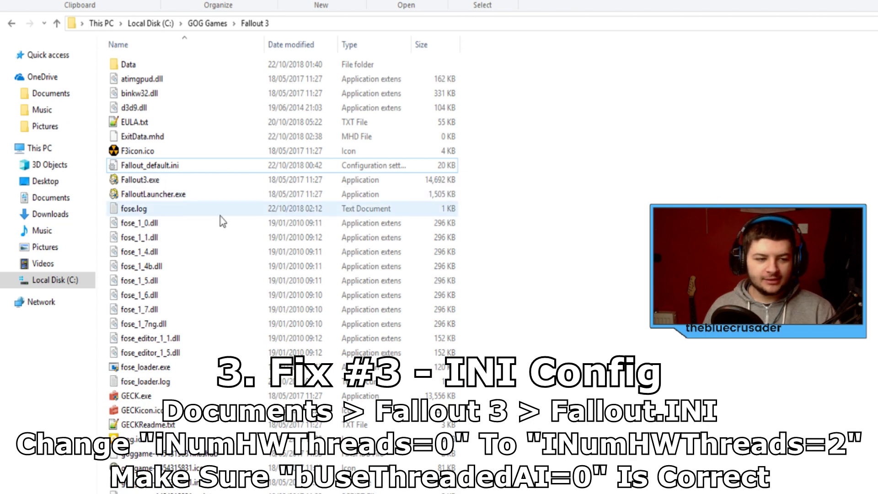
click(64, 198)
double_click(130, 109)
double_click(128, 64)
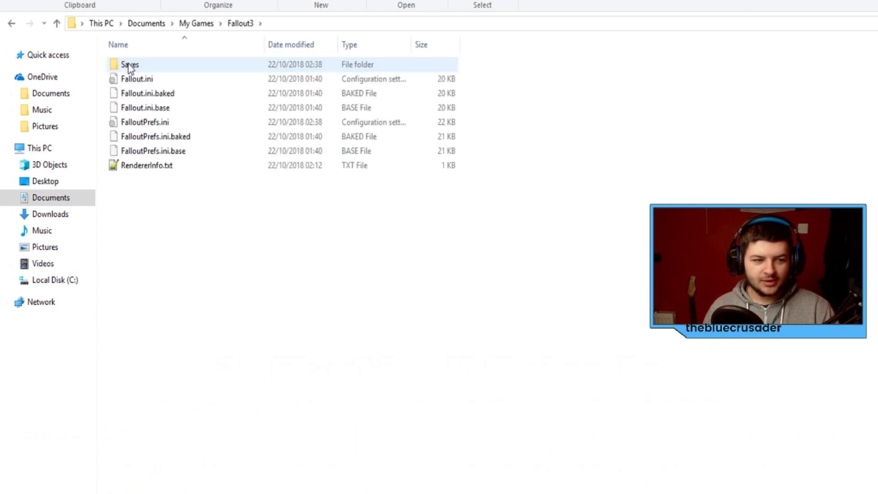
Step: Open Fallout.ini and find the line iNumHWThreads=2
double_click(136, 79)
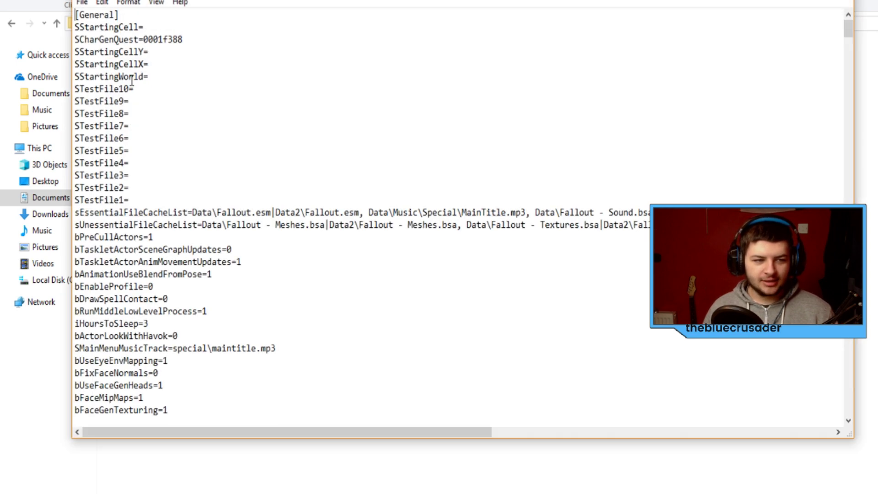
key(ctrl+f)
text(iNumHWThreads=2)
key(Return)
scroll(279, 253, down, 5)
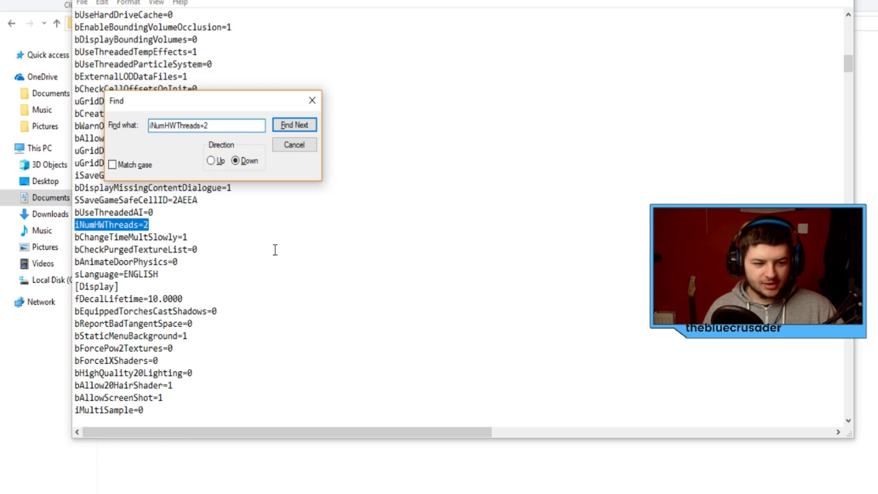
click(312, 100)
Step: Examine the bUseThreadedAI and iNumHWThreads lines to check their threading values
drag(156, 212, 75, 212)
click(109, 212)
drag(172, 215, 59, 211)
click(183, 222)
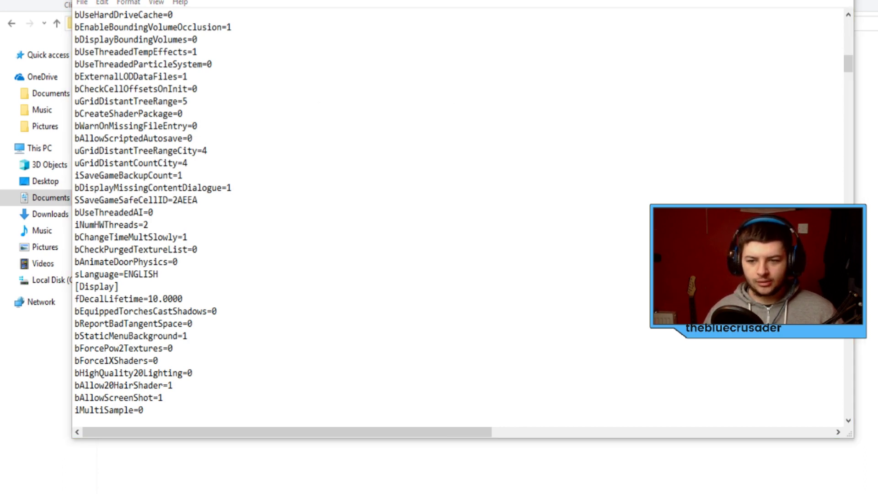
click(173, 182)
drag(149, 225, 99, 225)
click(84, 225)
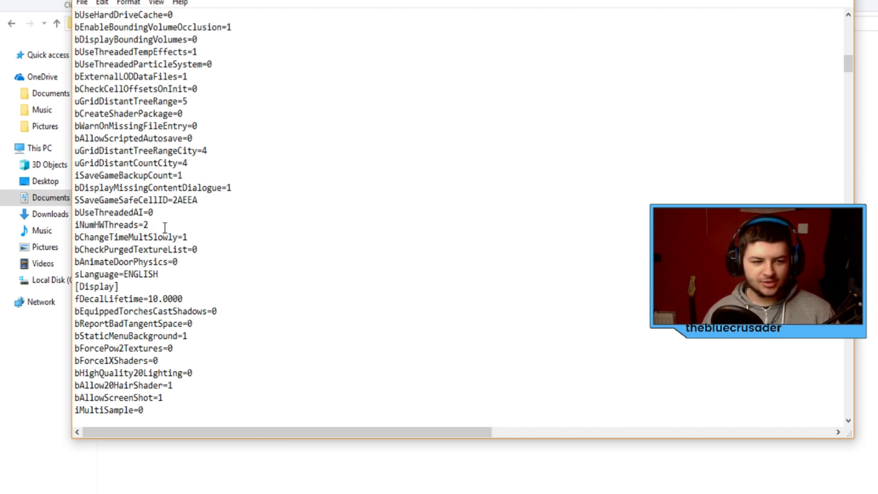
click(144, 225)
drag(158, 225, 72, 223)
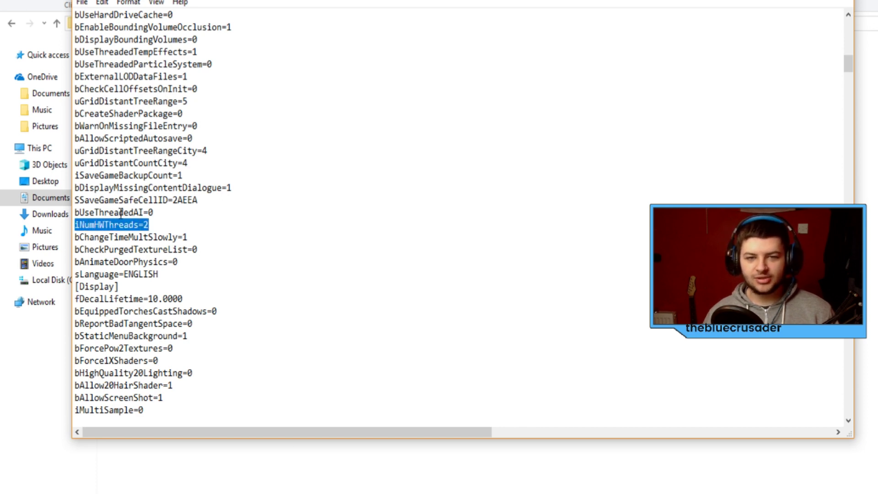
drag(159, 214, 77, 210)
click(153, 214)
drag(154, 214, 62, 214)
click(116, 221)
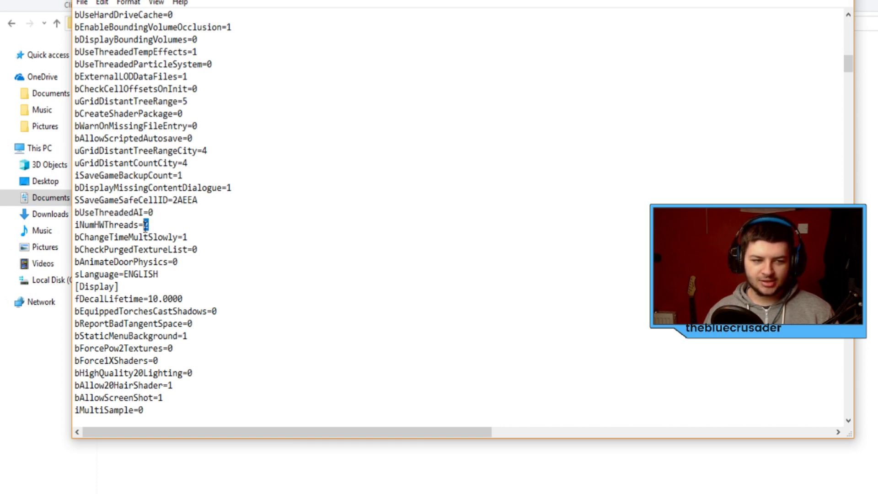
click(154, 208)
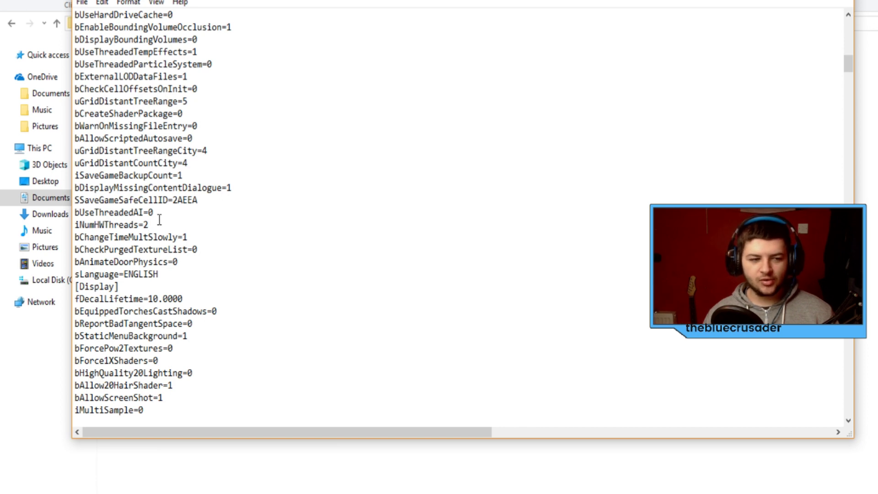
drag(160, 220, 66, 226)
click(115, 224)
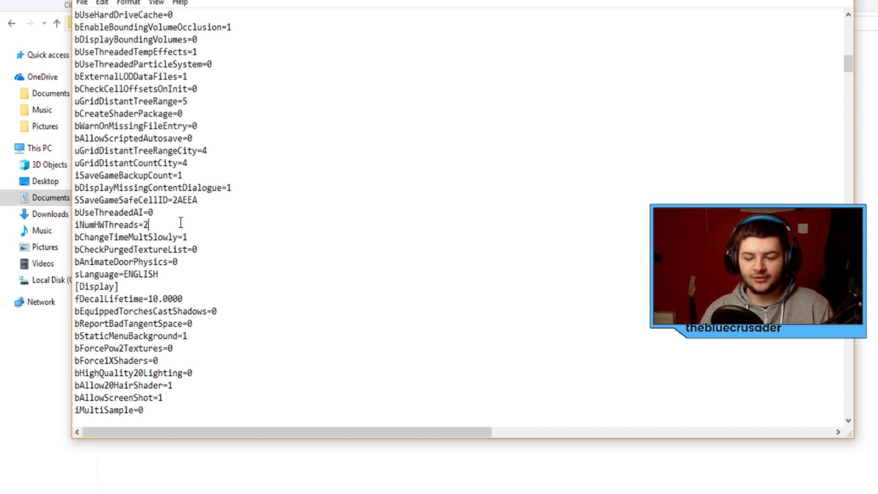
Step: Save Fallout.ini and close it
click(82, 2)
click(87, 48)
click(791, 3)
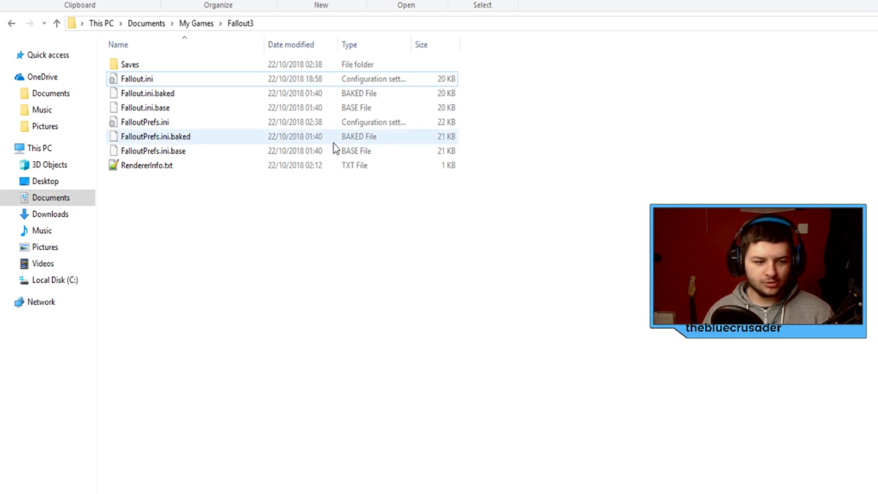
Step: Go to the Fallout 3 installation folder under C:\GOG Games and locate d3d9.dll
click(73, 279)
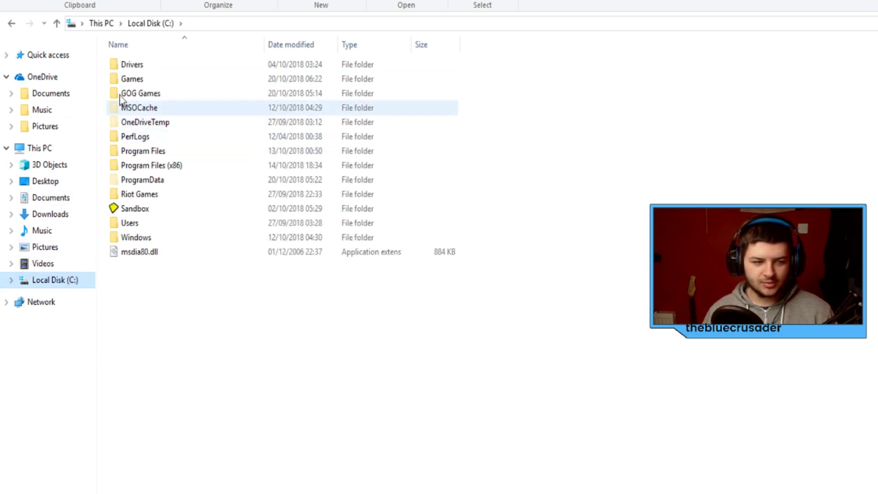
double_click(152, 95)
double_click(136, 67)
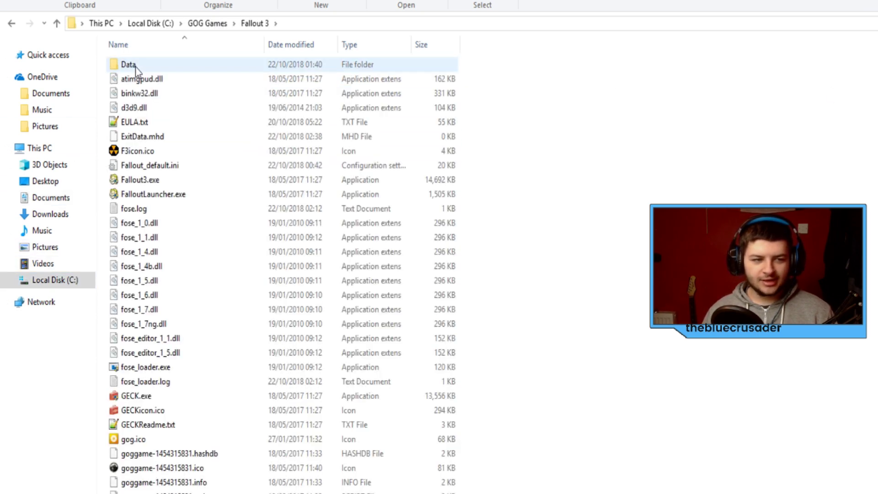
scroll(255, 137, down, 3)
scroll(271, 141, up, 3)
click(177, 109)
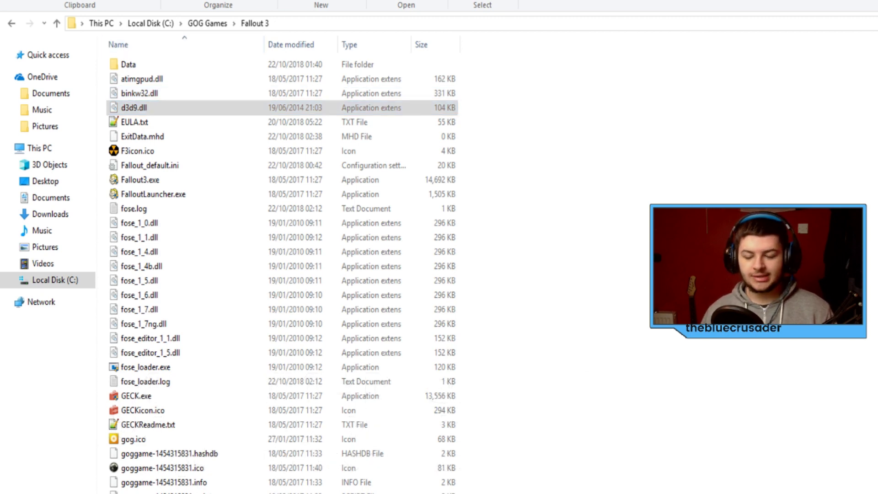
click(640, 183)
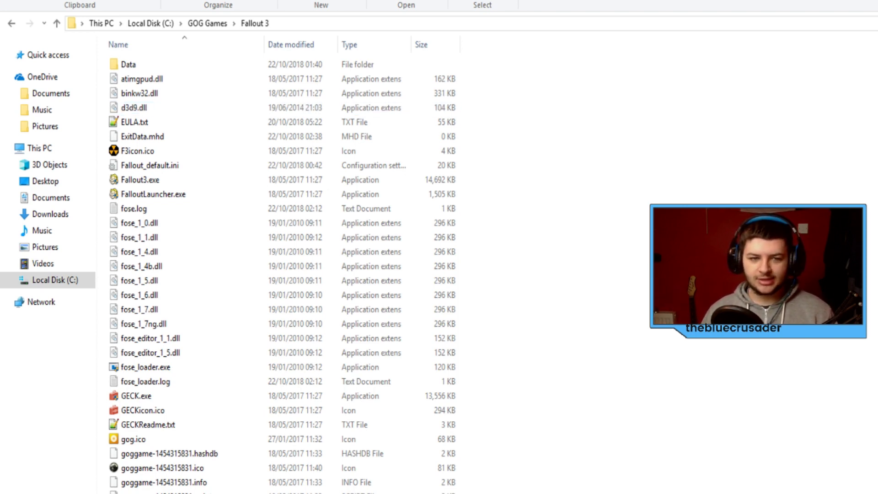
Step: Switch to the browser and read the mod page for Fallout 3 Windows 7 and 8 Fix
key(alt+Tab)
key(F11)
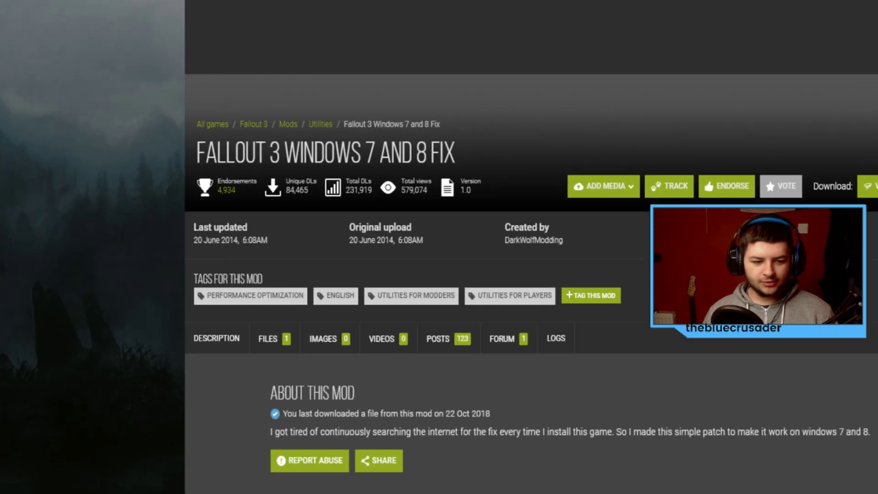
key(F11)
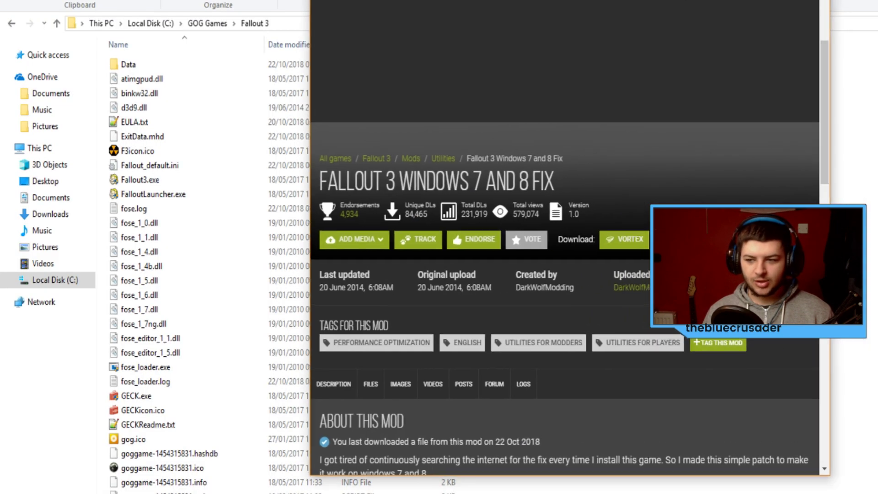
key(F11)
scroll(698, 145, up, 6)
scroll(734, 157, down, 6)
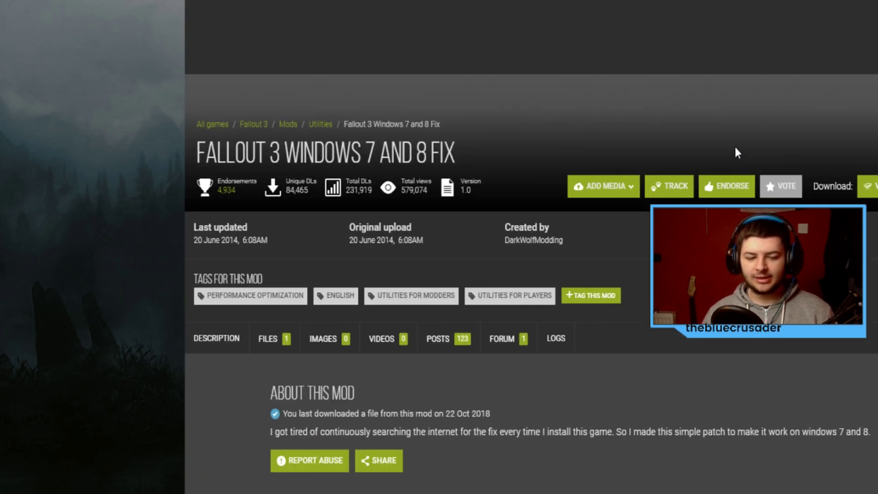
scroll(780, 175, down, 3)
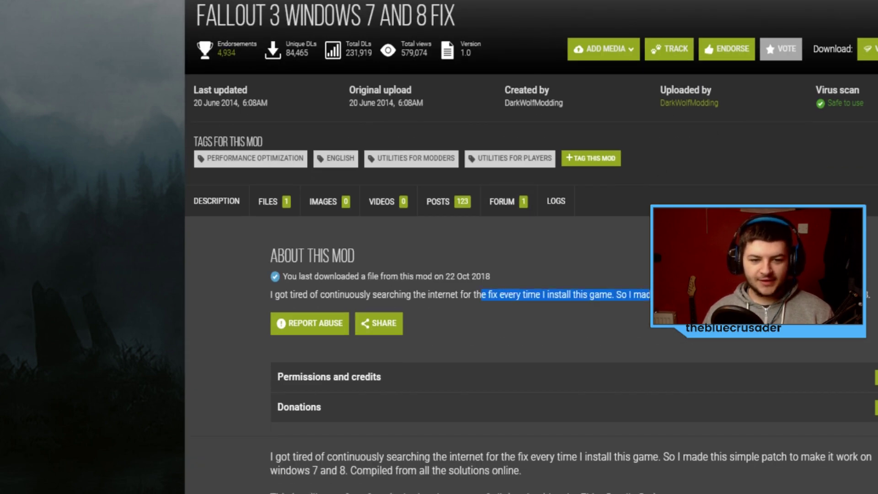
drag(870, 295, 846, 295)
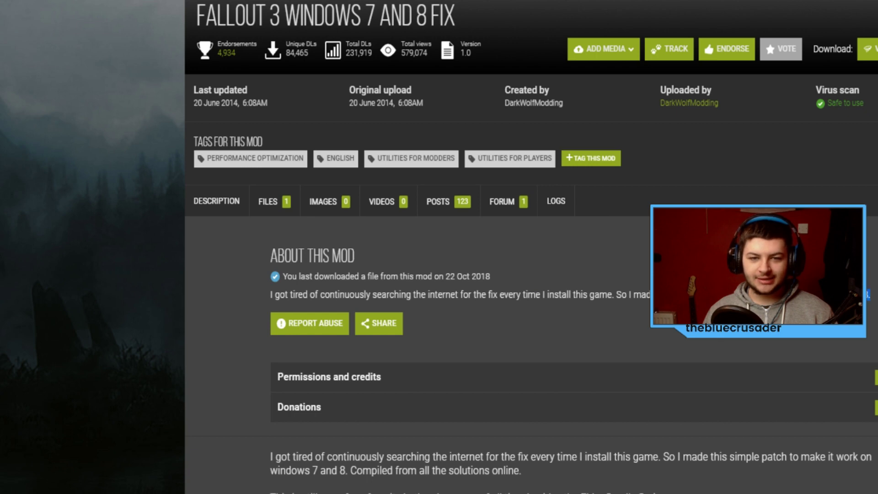
scroll(647, 280, up, 6)
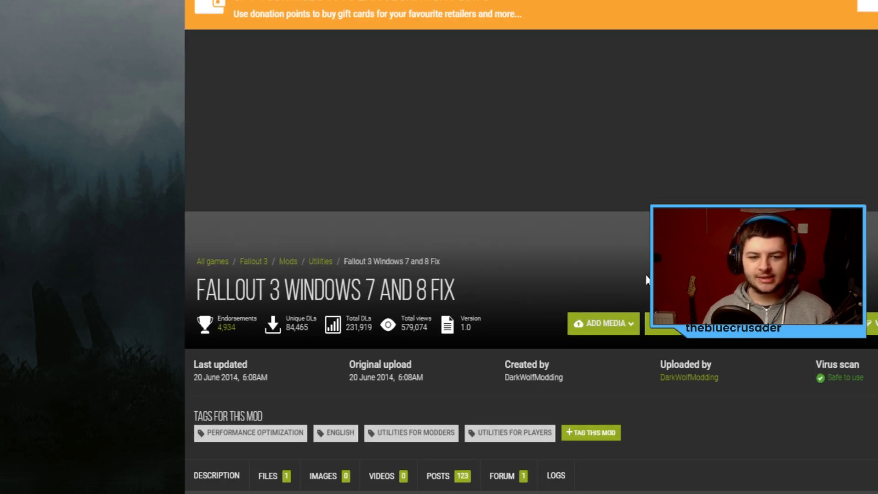
Step: Download the Windows 7 and 8 patch archive and open the Source Files folder inside its Fallout 3 fix folder
click(663, 323)
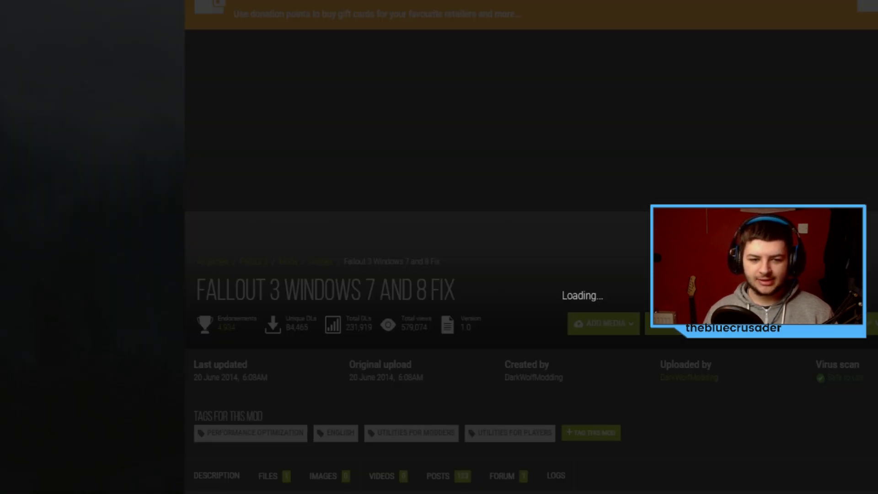
click(433, 135)
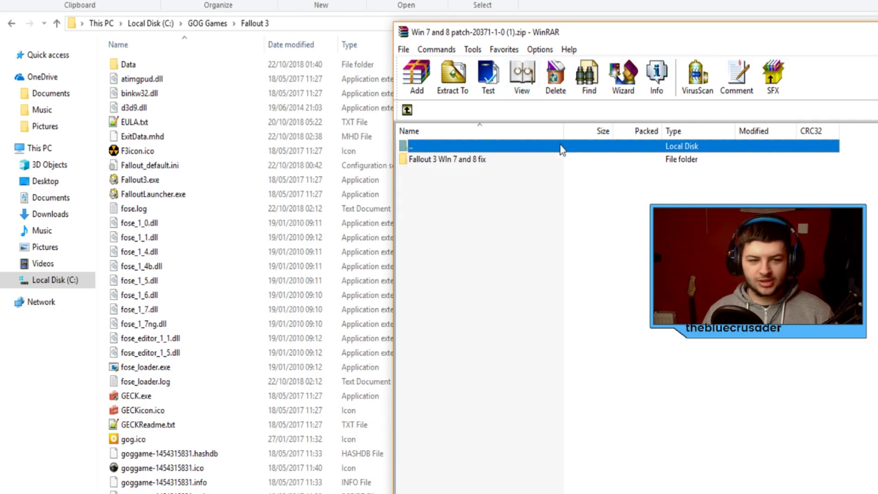
double_click(561, 158)
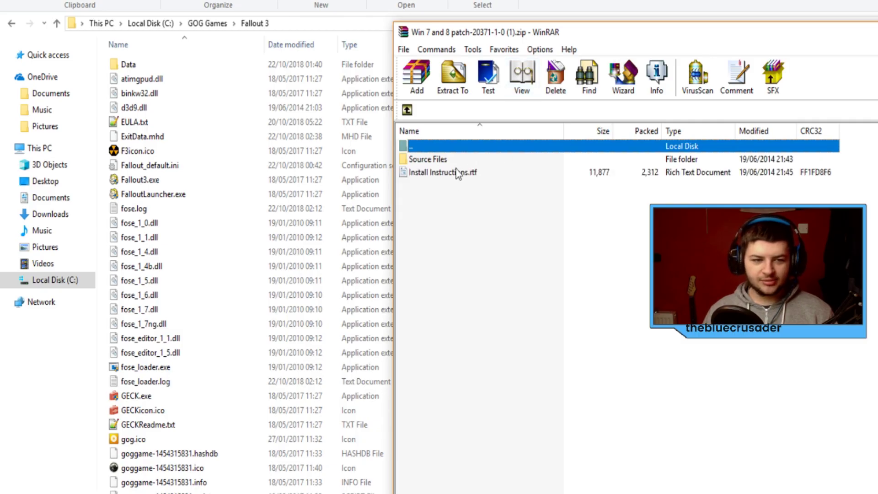
double_click(440, 160)
Step: Compare the archive's d3d9.dll and Fallout_default.ini with the Fallout 3 installation folder, then return to that folder
drag(441, 195, 410, 155)
click(429, 161)
mouse_move(424, 174)
mouse_down()
mouse_move(433, 181)
mouse_move(271, 207)
mouse_move(220, 191)
mouse_move(427, 191)
mouse_up()
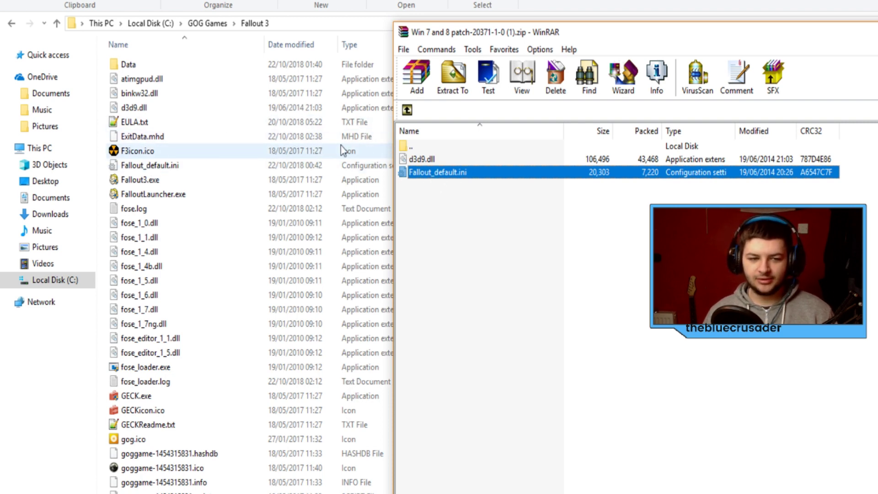
drag(446, 171, 144, 111)
click(446, 163)
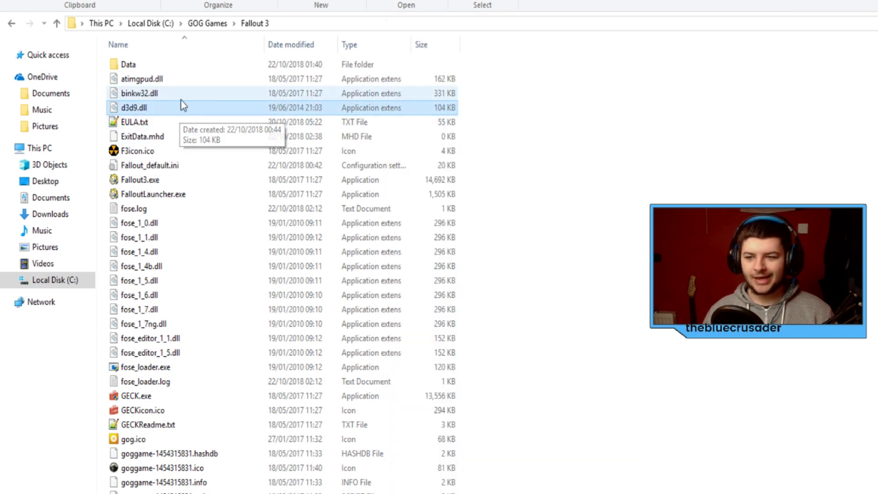
key(alt+Tab)
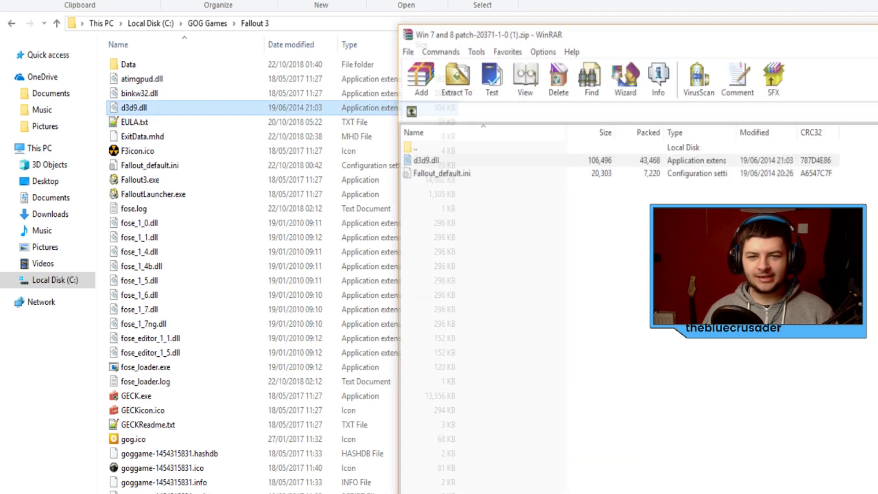
click(877, 207)
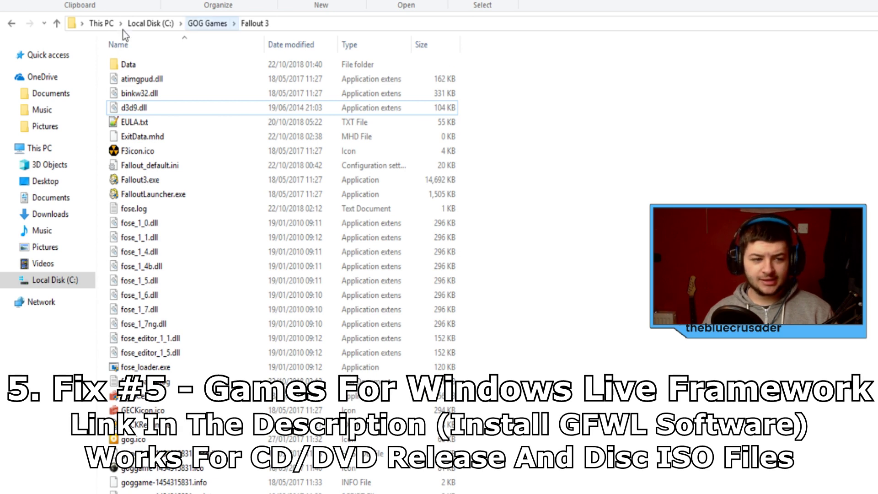
Step: Switch to the MajorGeeks page for Microsoft Games for Windows - LIVE 3.5.56.0 and read its title and setup package description
click(129, 66)
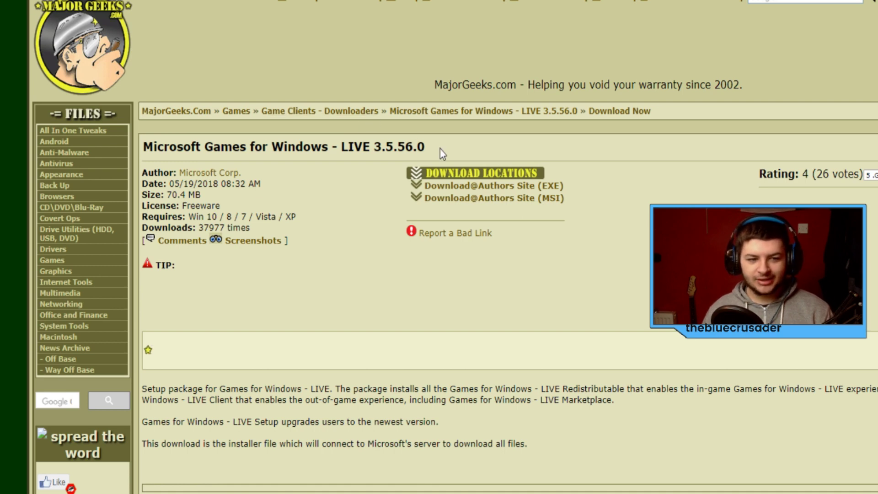
drag(439, 150, 142, 148)
drag(382, 146, 405, 146)
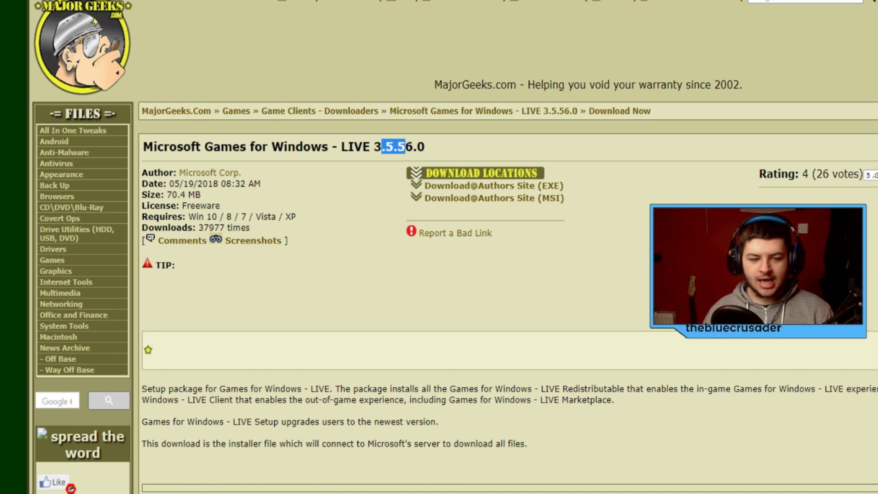
drag(529, 445, 145, 396)
click(144, 388)
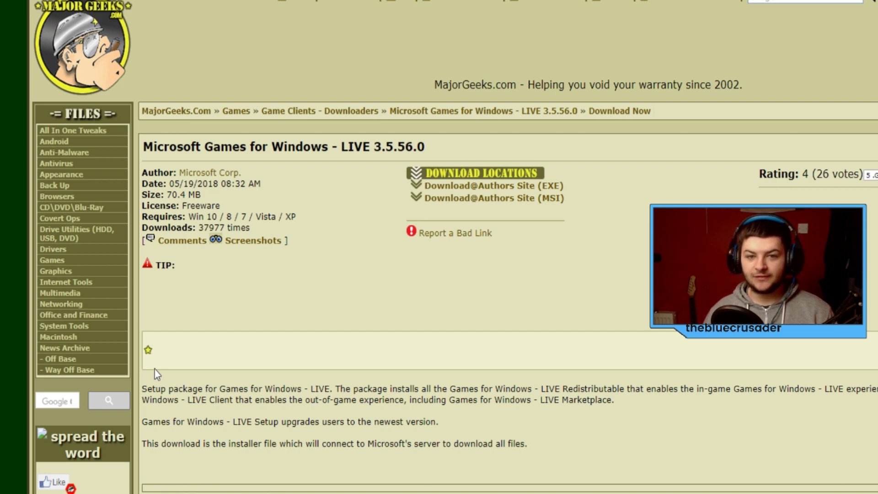
drag(529, 445, 144, 387)
click(144, 387)
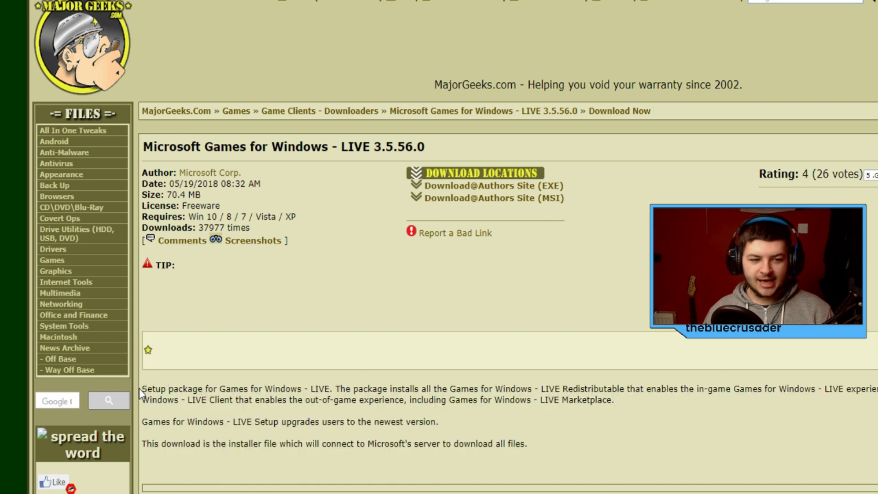